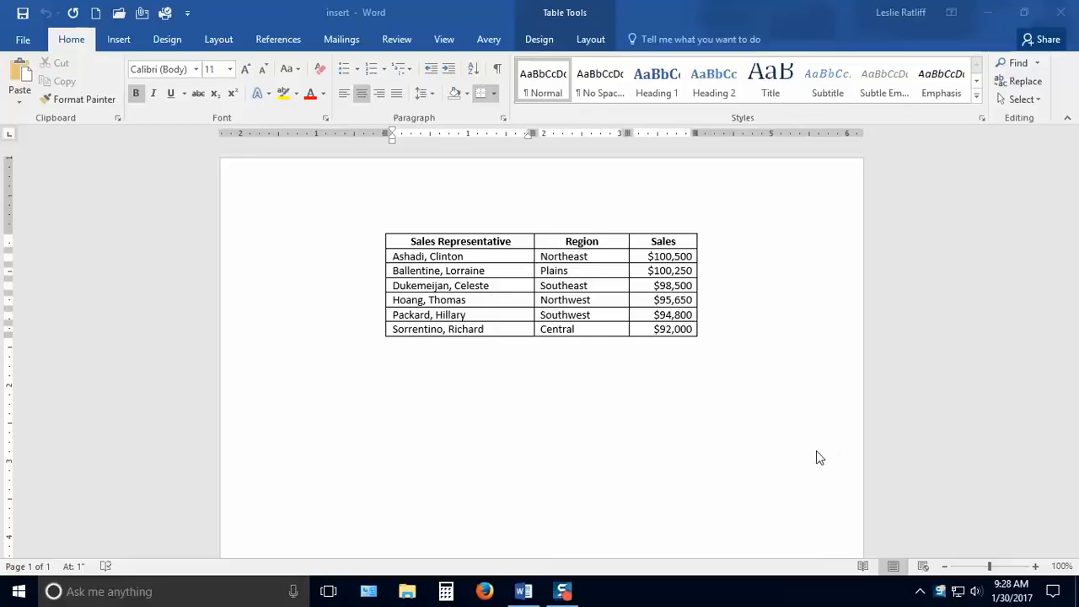
Browse the available plain, grid and list table styles for the sales table without applying one.
{"action": "left_click", "coordinate": [601, 42]}
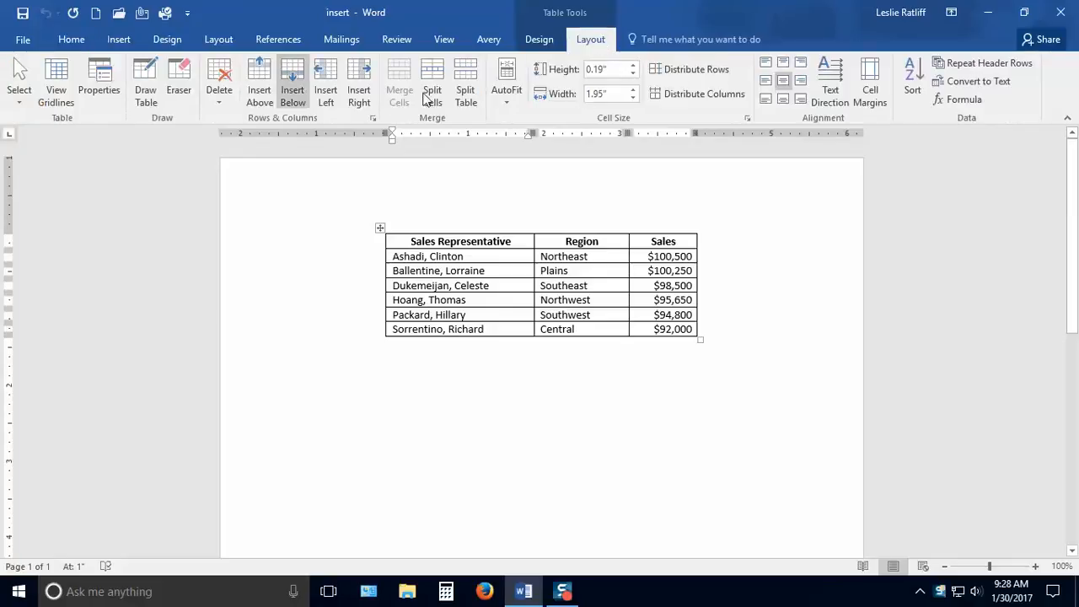
{"action": "left_click", "coordinate": [538, 40]}
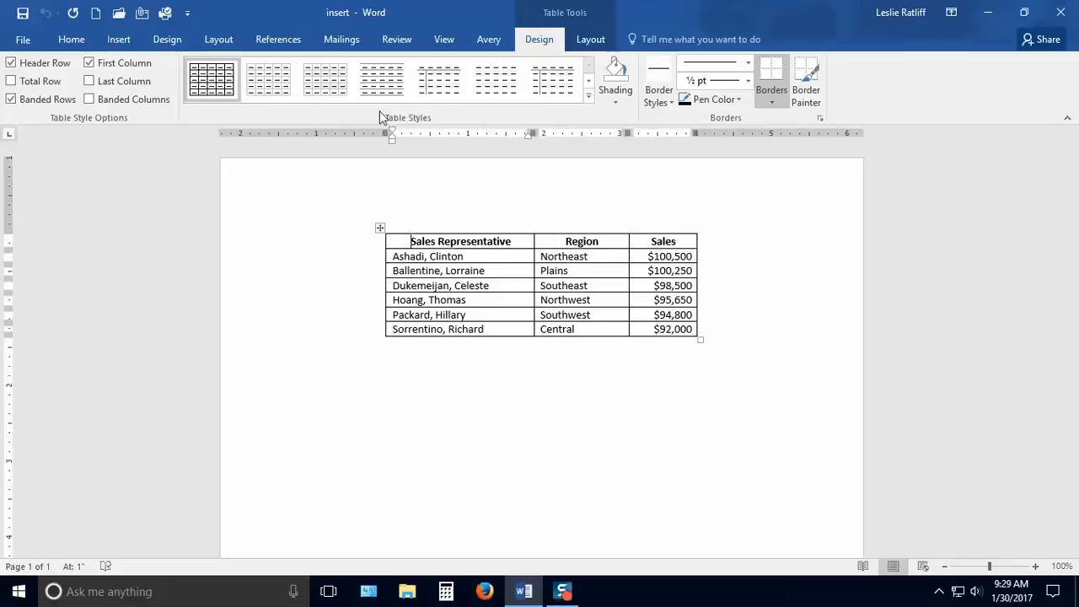
{"action": "left_click", "coordinate": [589, 100]}
{"action": "left_click_drag", "start_coordinate": [588, 160], "coordinate": [602, 140]}
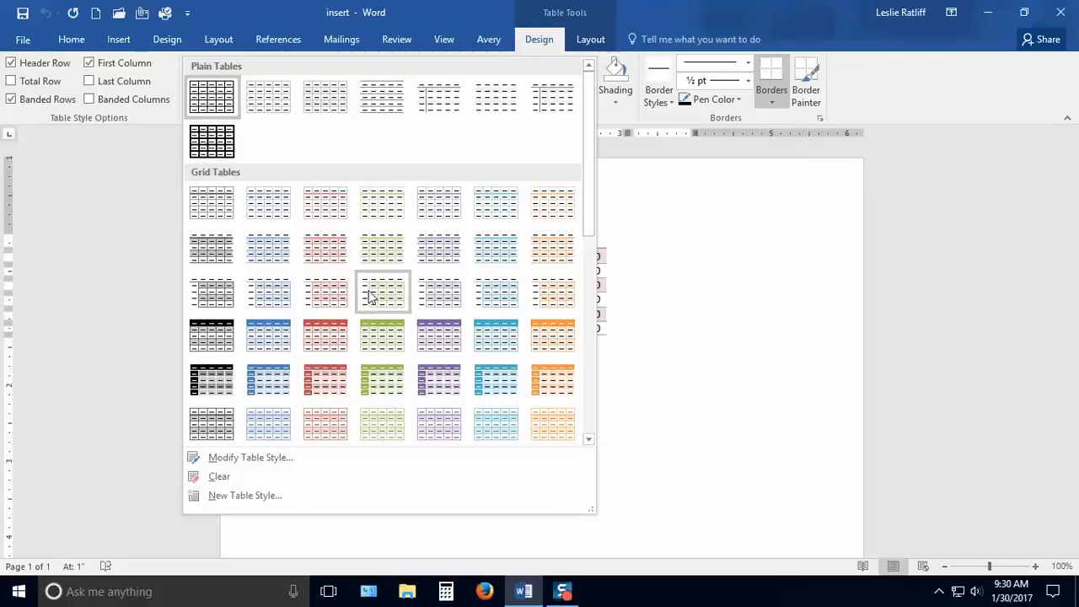
{"action": "left_click_drag", "start_coordinate": [591, 226], "coordinate": [595, 284]}
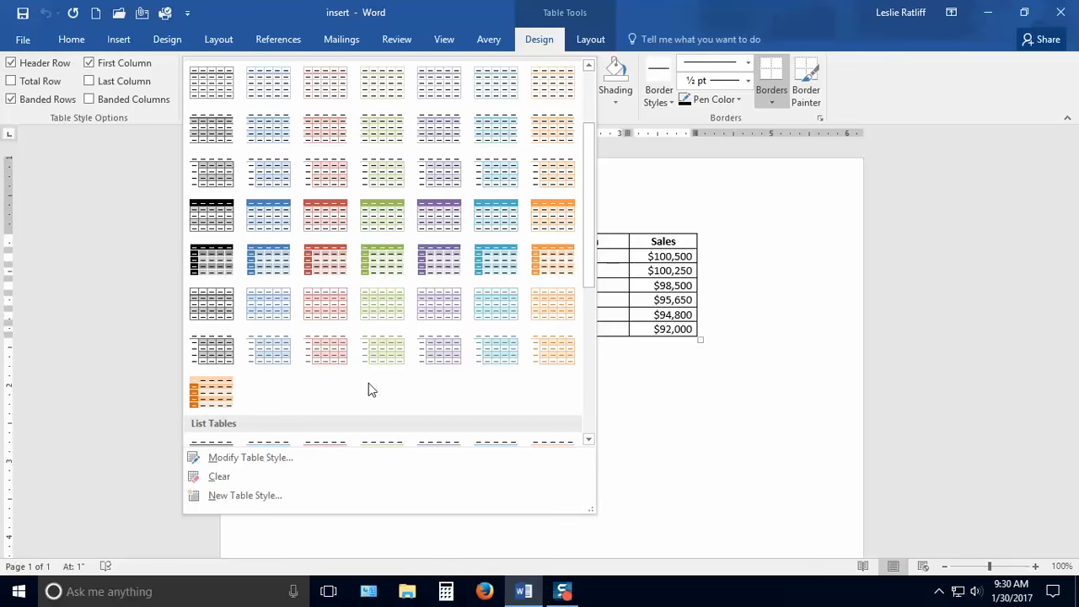
{"action": "left_click_drag", "start_coordinate": [589, 262], "coordinate": [590, 403]}
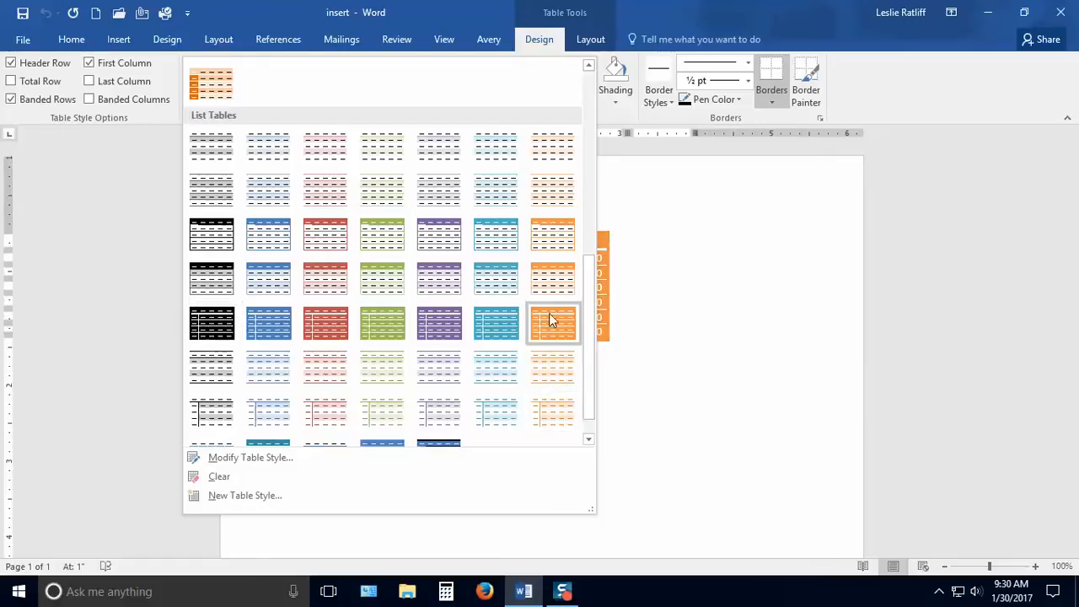
{"action": "scroll", "coordinate": [589, 338], "scroll_direction": "down", "scroll_amount": 1}
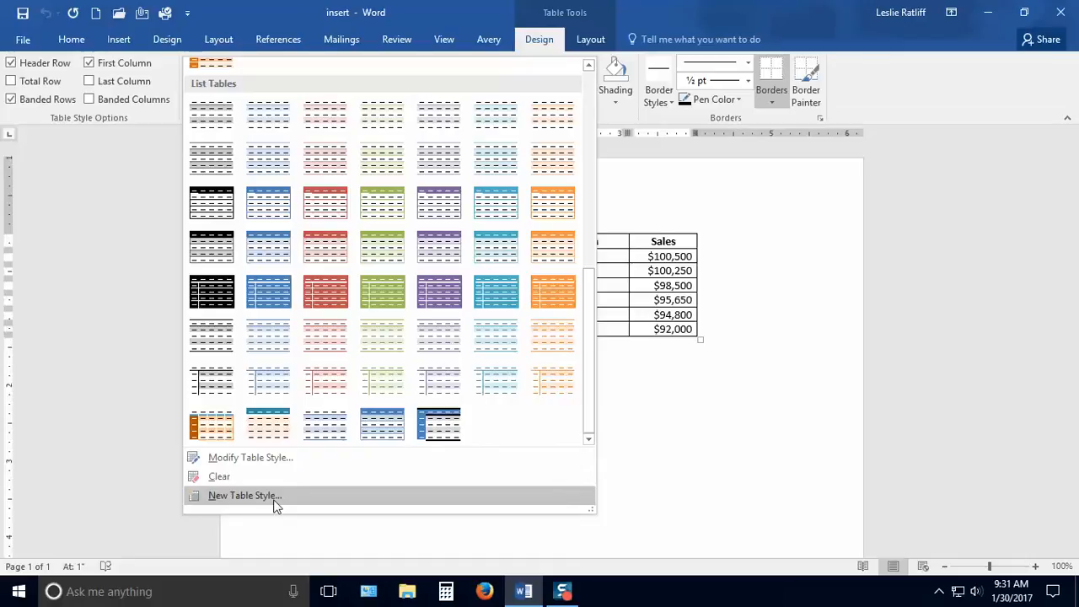
{"action": "left_click", "coordinate": [741, 448]}
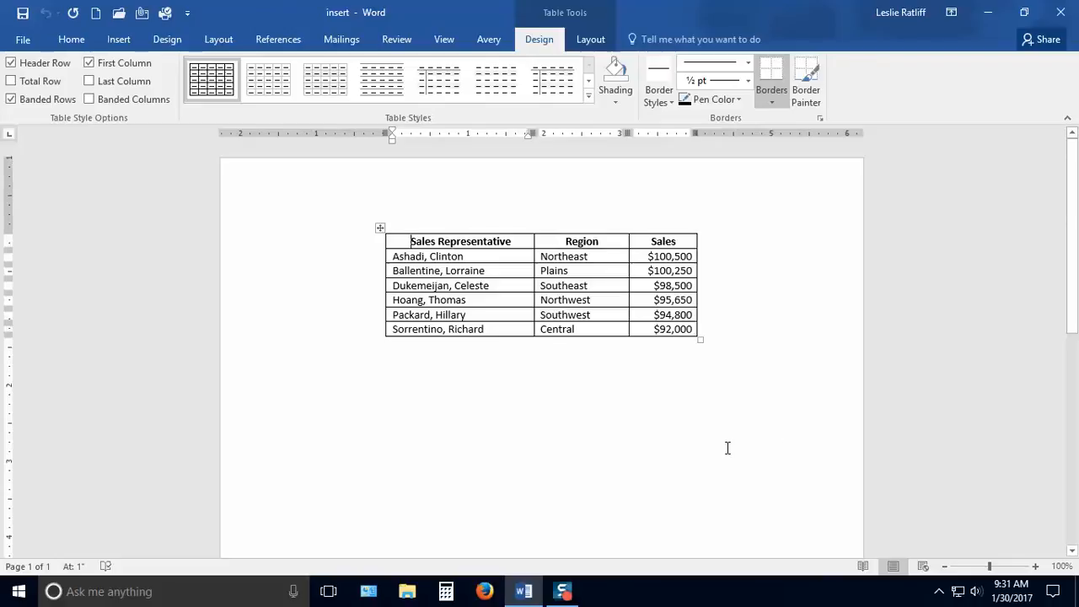
Apply the blue banded-row style from the second row of the grid table styles to the sales table.
{"action": "left_click", "coordinate": [592, 97]}
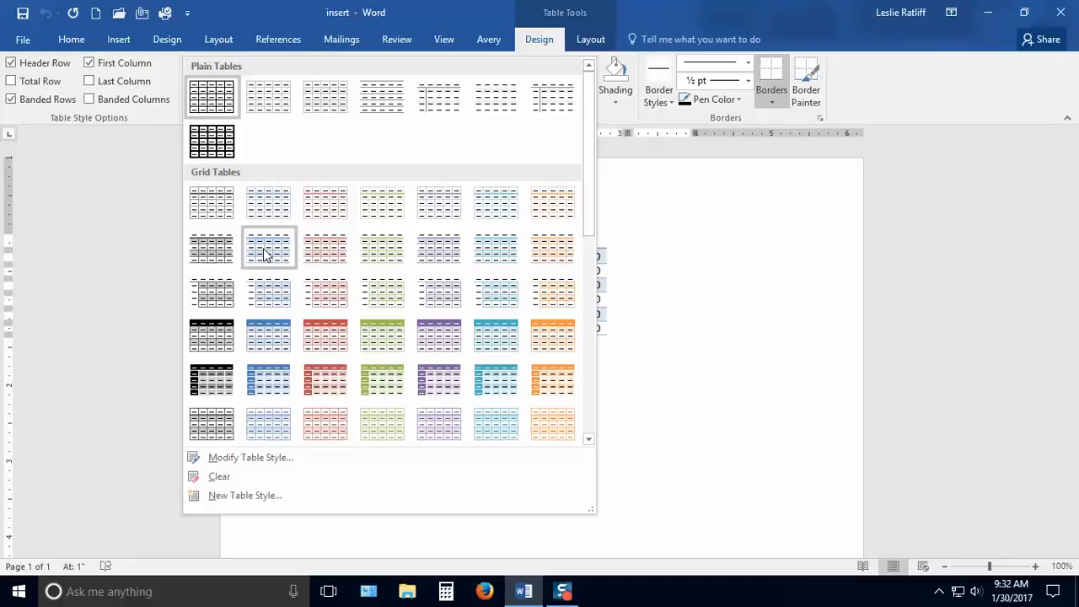
{"action": "left_click", "coordinate": [263, 249]}
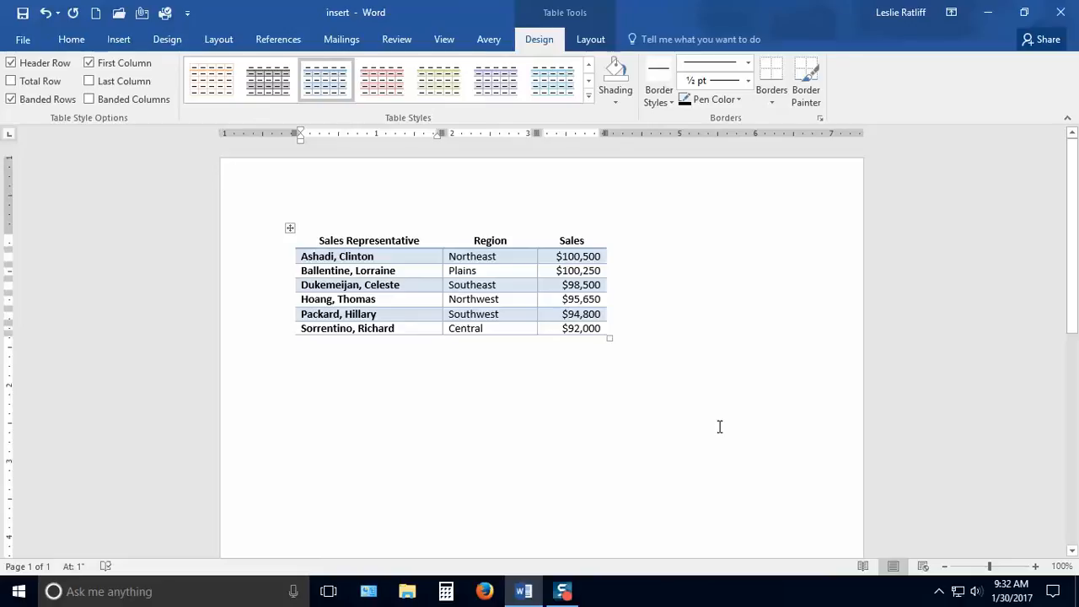
Add a row at the end of the table with "Total" in the first column and "$581,700" under Sales.
{"action": "left_click", "coordinate": [604, 328]}
{"action": "key", "text": "Tab"}
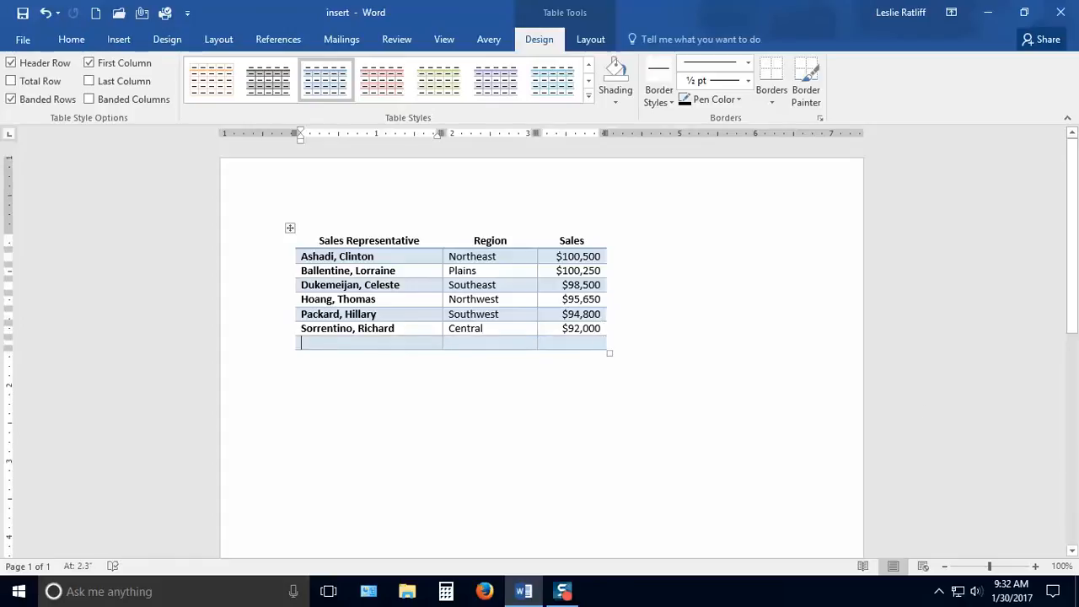
{"action": "type", "text": "Total"}
{"action": "key", "text": "Tab"}
{"action": "key", "text": "Tab"}
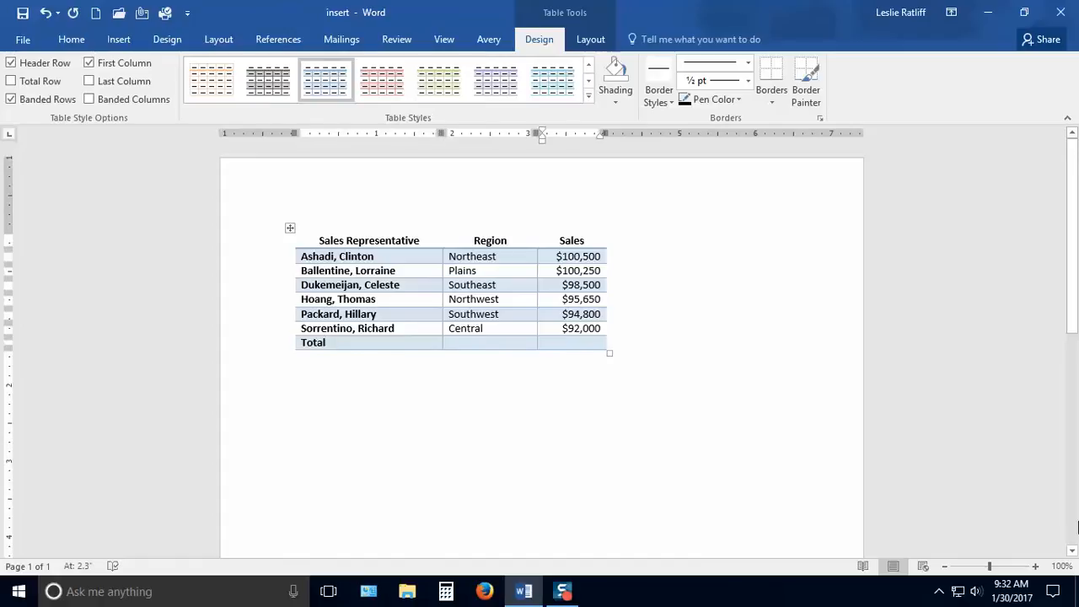
{"action": "type", "text": "$581,700"}
Turn on Total Row formatting for the table and turn off the First Column emphasis.
{"action": "left_click", "coordinate": [11, 81]}
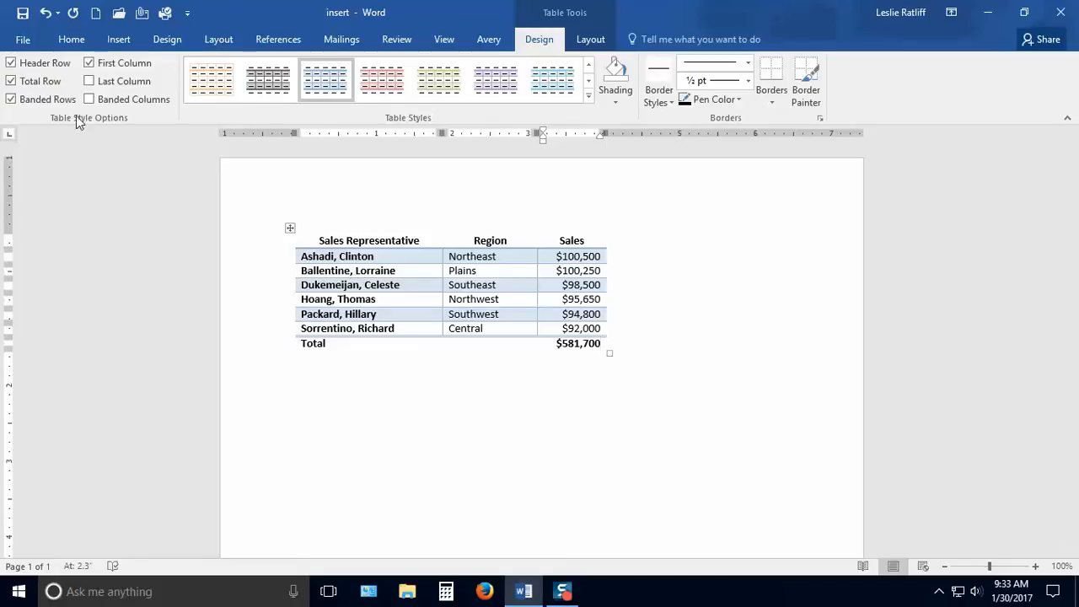
{"action": "left_click", "coordinate": [89, 63]}
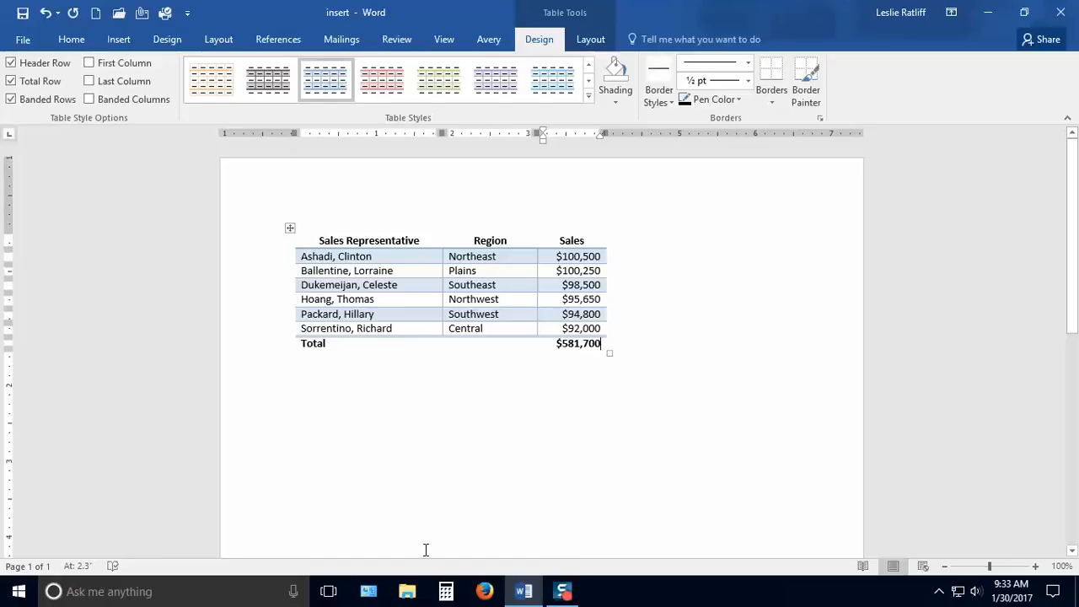
Centre the whole sales table horizontally on the page and deselect it.
{"action": "left_click", "coordinate": [290, 229]}
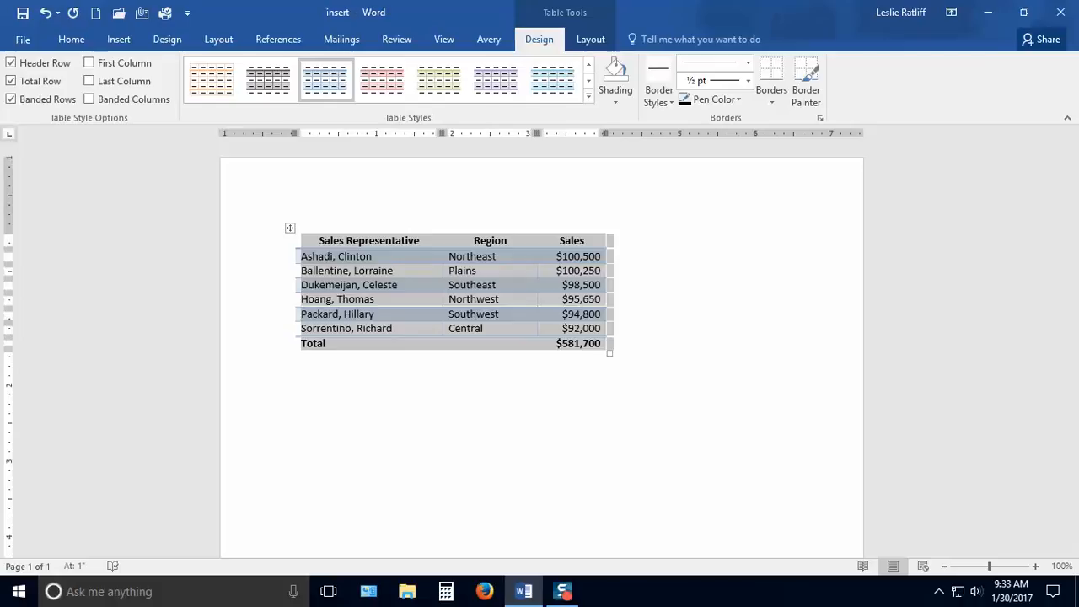
{"action": "key", "text": "ctrl+e"}
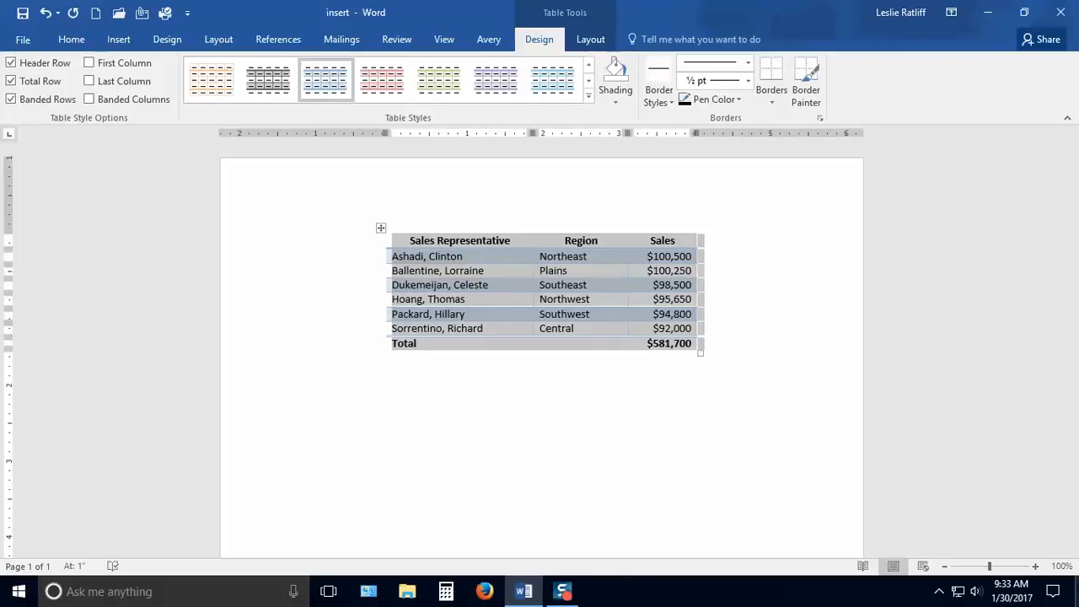
{"action": "left_click", "coordinate": [805, 494]}
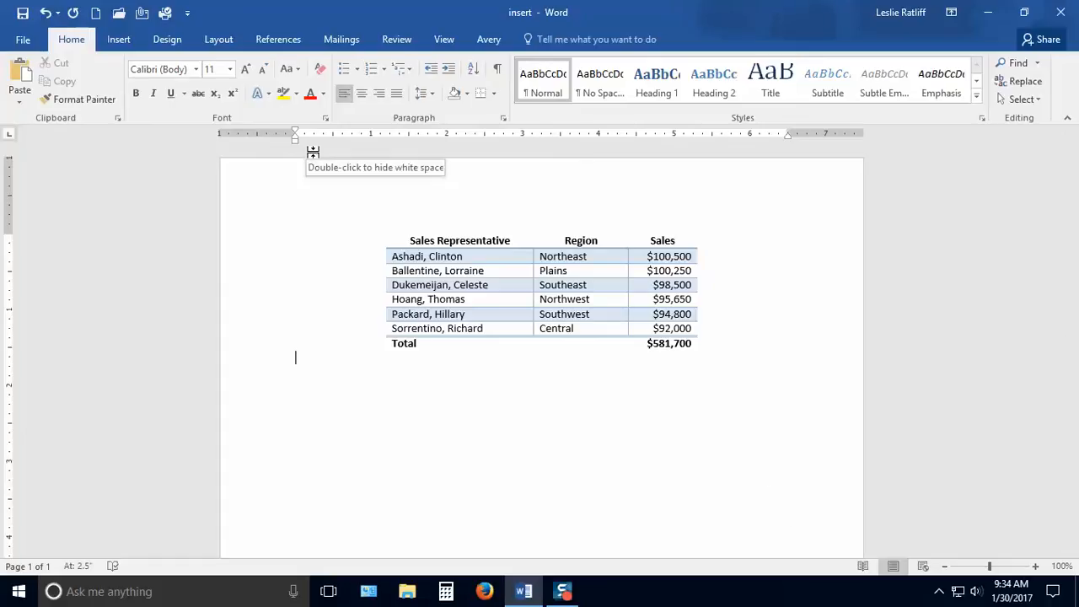
Open the document 41-drill2--LRR from the Module 5--Lessons 38-41 folder inside Solutions--Cengage--LRR in the 02 BUSN 1440 course folder.
{"action": "left_click", "coordinate": [119, 14]}
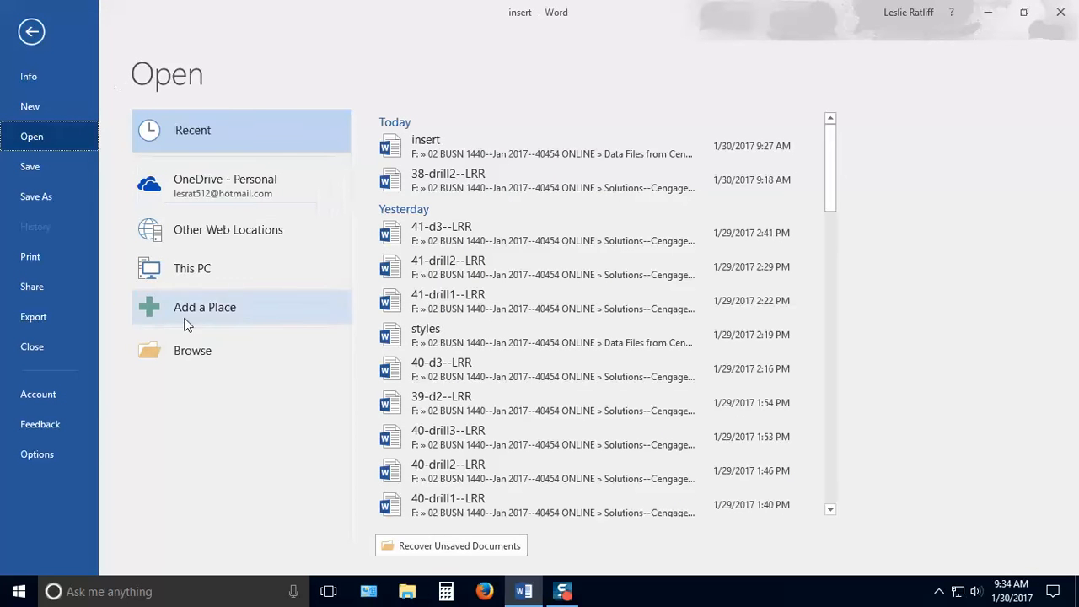
{"action": "left_click", "coordinate": [187, 351]}
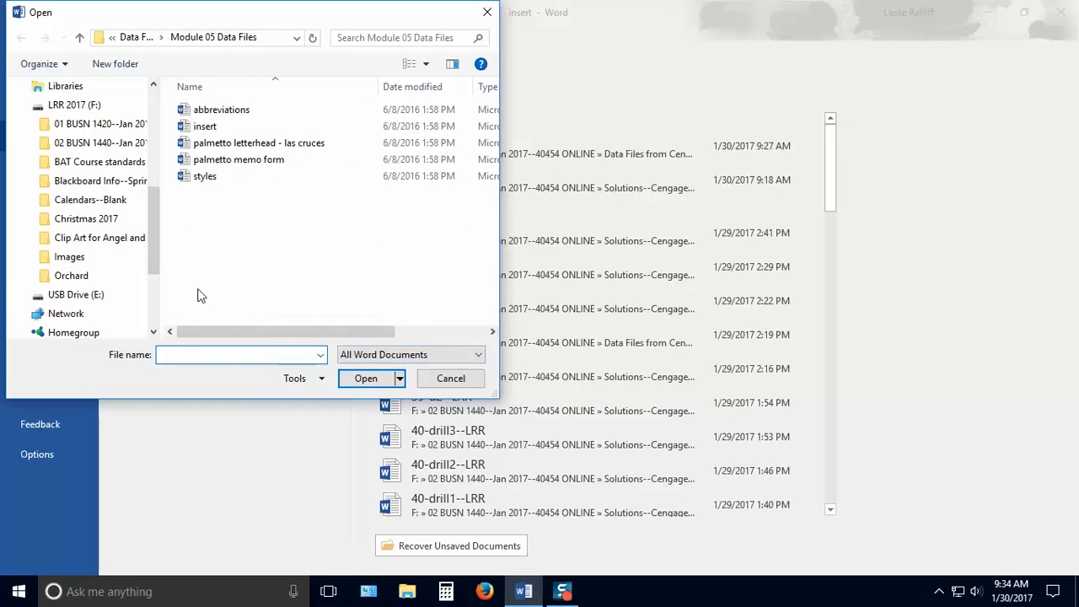
{"action": "left_click", "coordinate": [88, 145]}
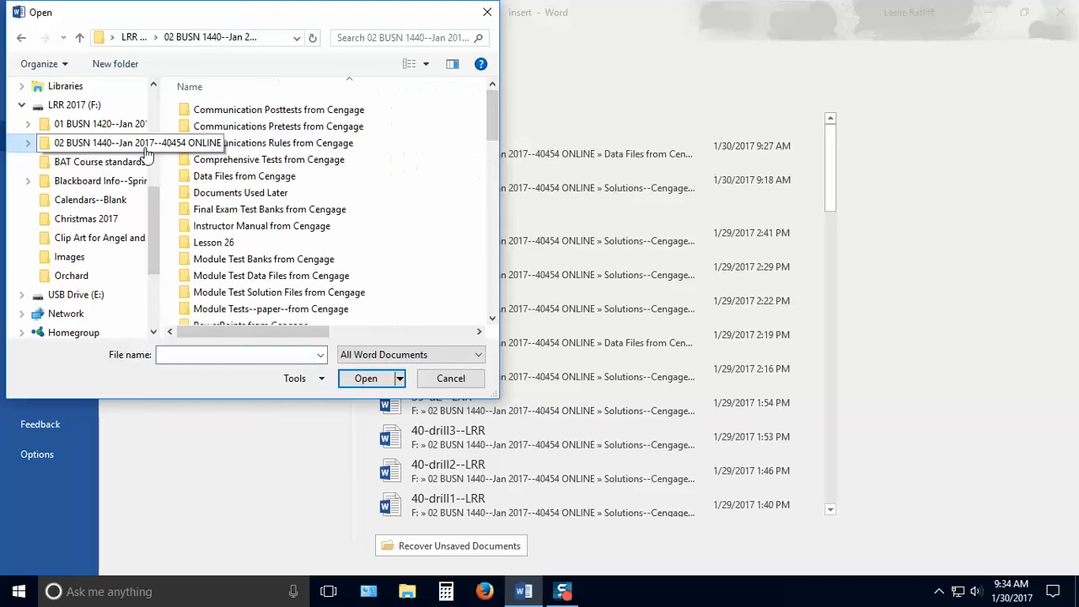
{"action": "left_click", "coordinate": [278, 257]}
{"action": "scroll", "coordinate": [278, 265], "scroll_direction": "down", "scroll_amount": 3}
{"action": "scroll", "coordinate": [278, 264], "scroll_direction": "down", "scroll_amount": 5}
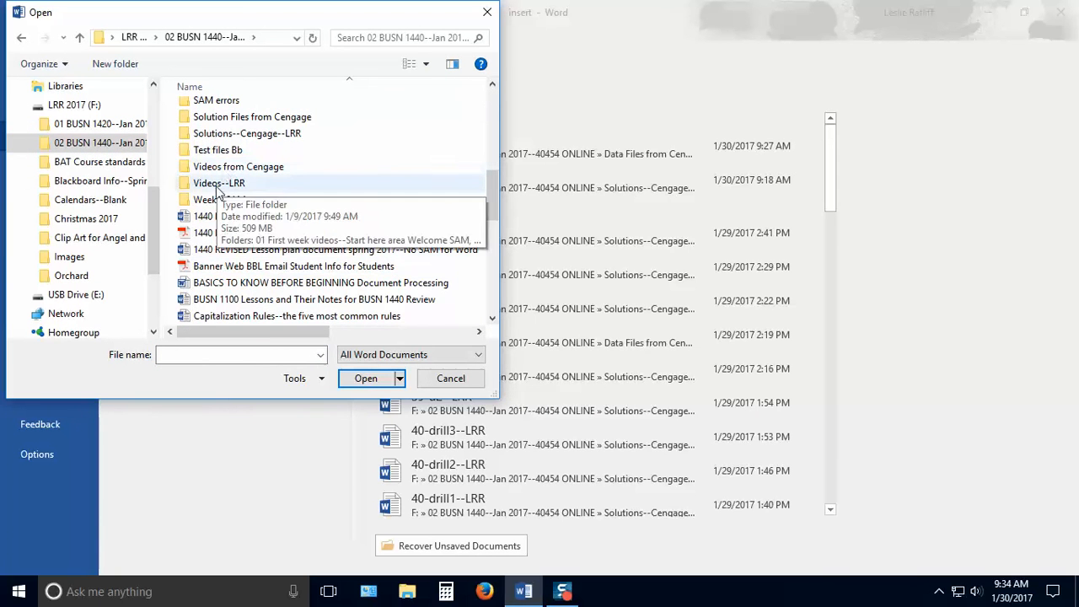
{"action": "double_click", "coordinate": [237, 135]}
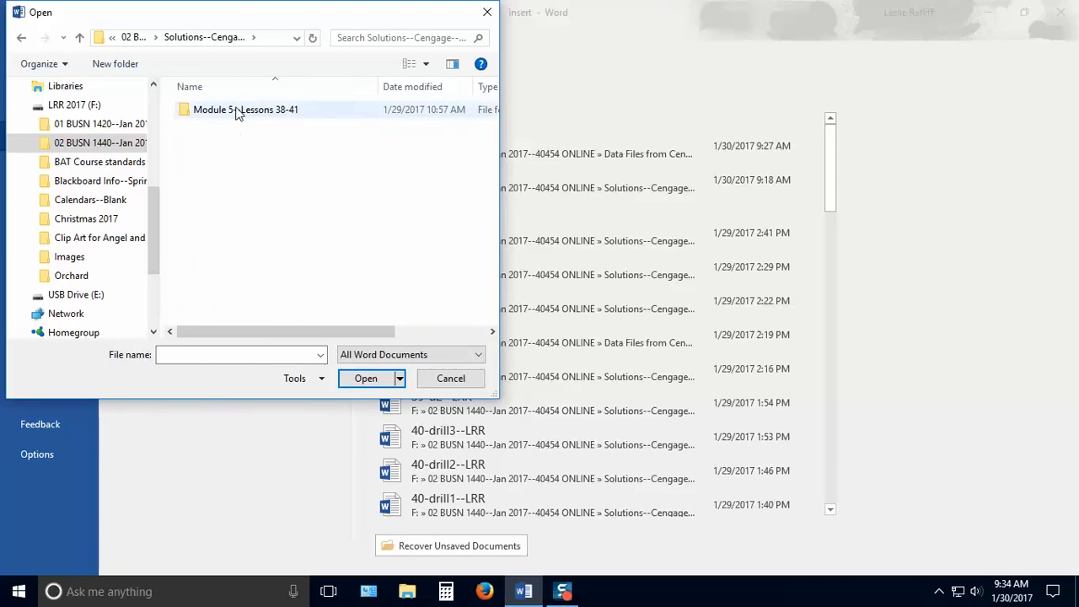
{"action": "double_click", "coordinate": [232, 109]}
{"action": "left_click", "coordinate": [223, 278]}
{"action": "scroll", "coordinate": [223, 279], "scroll_direction": "down", "scroll_amount": 1}
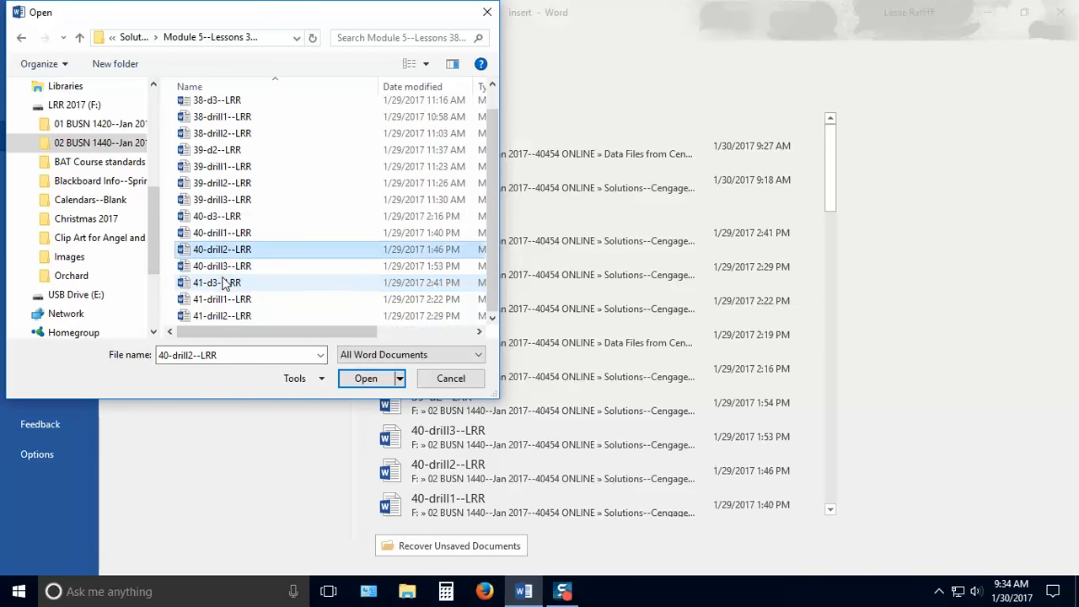
{"action": "double_click", "coordinate": [234, 317]}
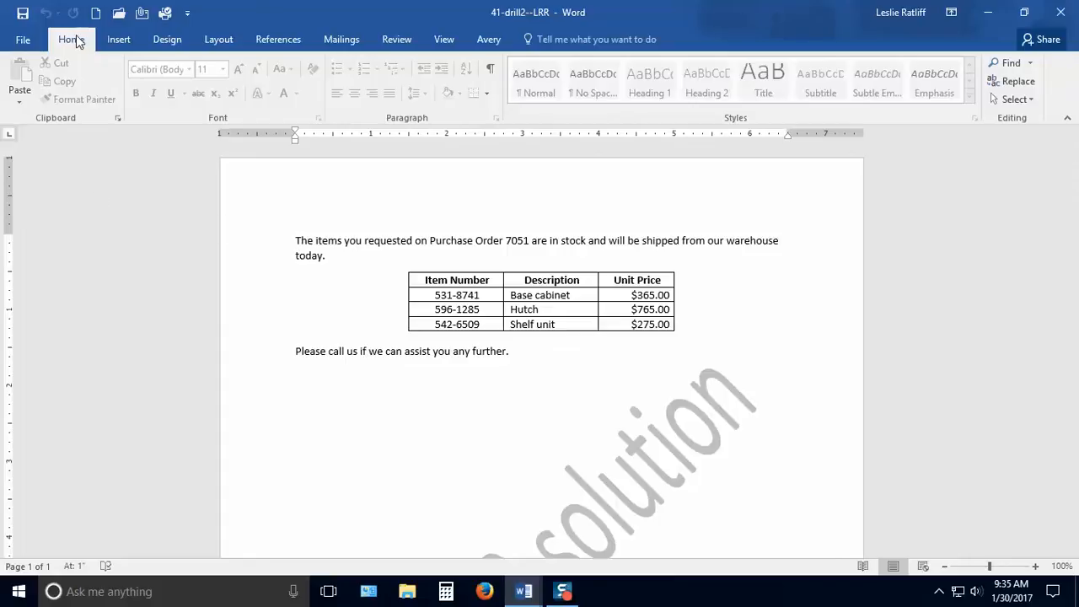
Show the formatting marks and stop the document's editing protection by entering its password.
{"action": "left_click", "coordinate": [492, 71]}
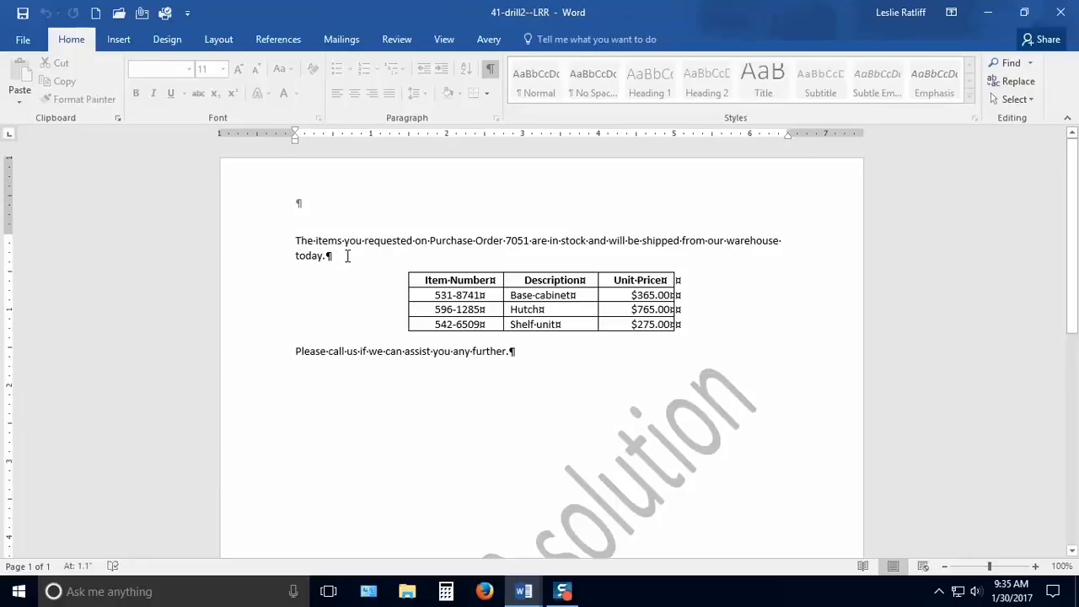
{"action": "key", "text": "BackSpace"}
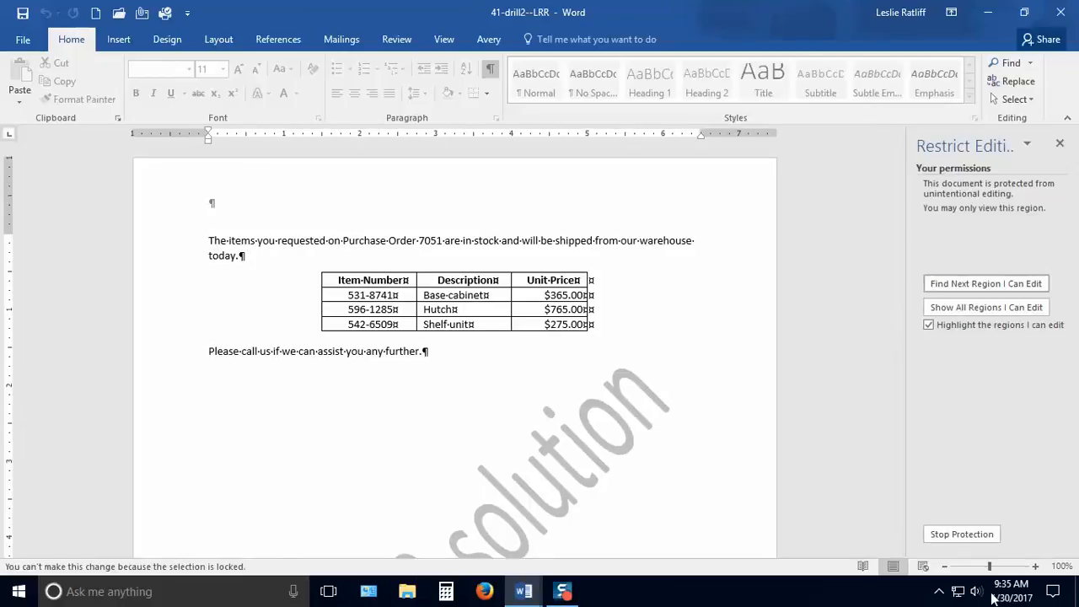
{"action": "left_click", "coordinate": [959, 534]}
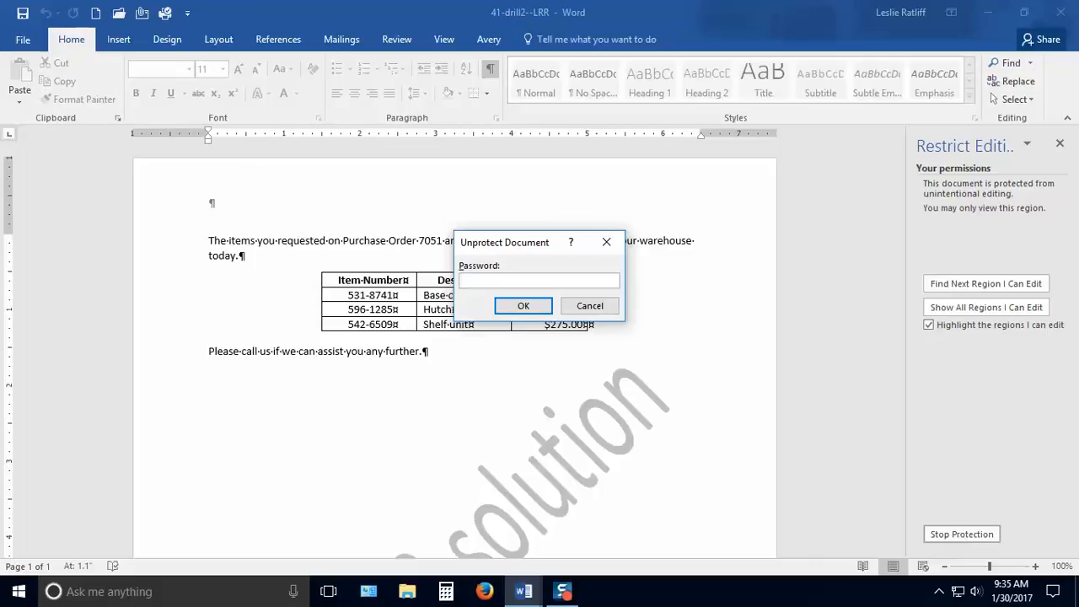
{"action": "type", "text": "*****"}
{"action": "key", "text": "Return"}
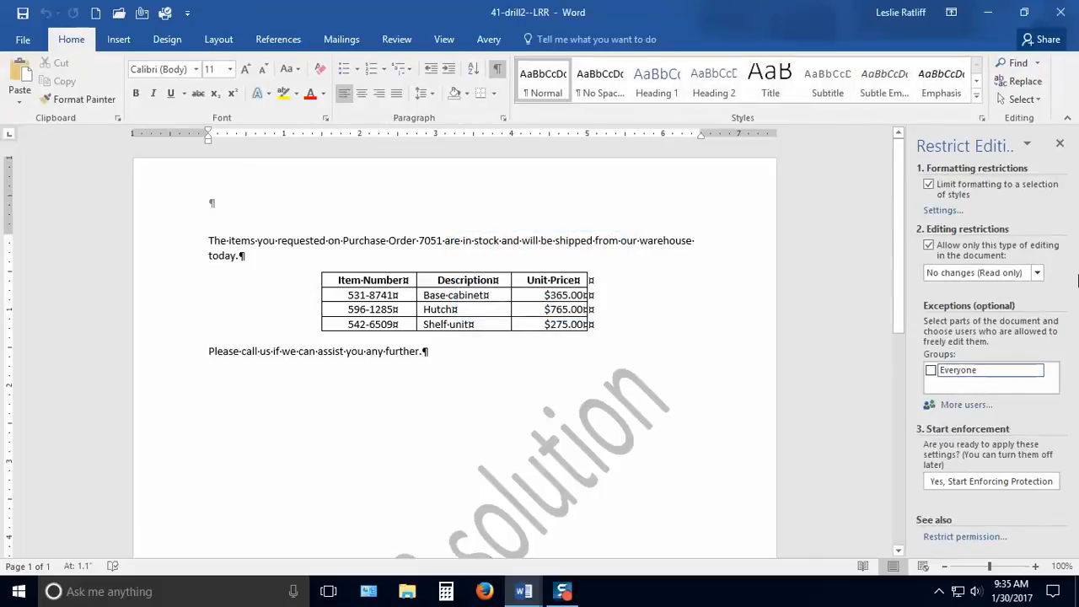
{"action": "left_click", "coordinate": [1061, 143]}
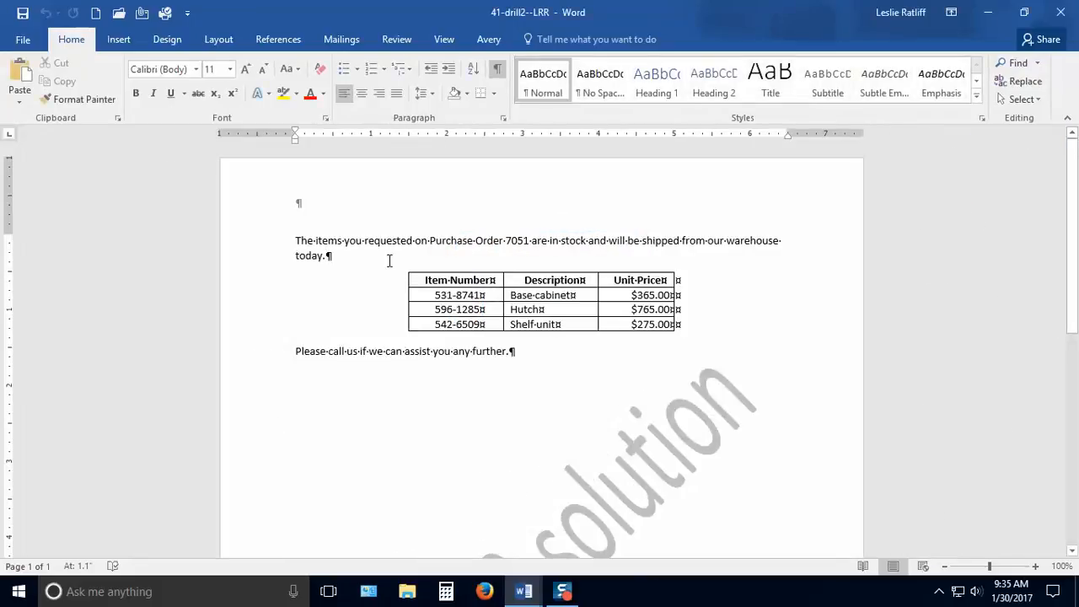
Add an empty paragraph above the table, compare it with formatting marks hidden and shown, and delete it again.
{"action": "key", "text": "Return"}
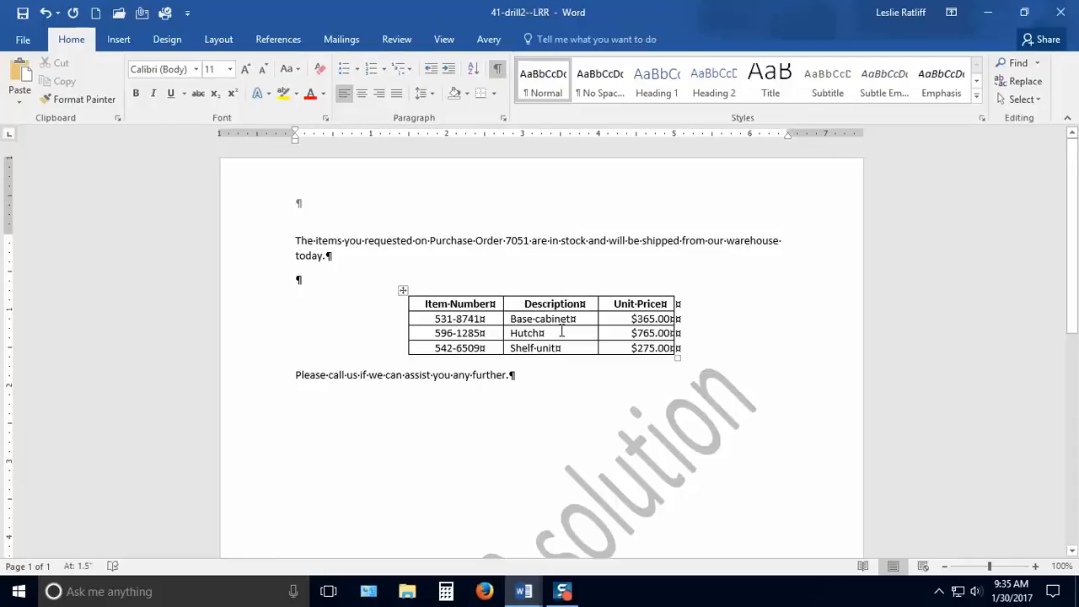
{"action": "left_click", "coordinate": [497, 69]}
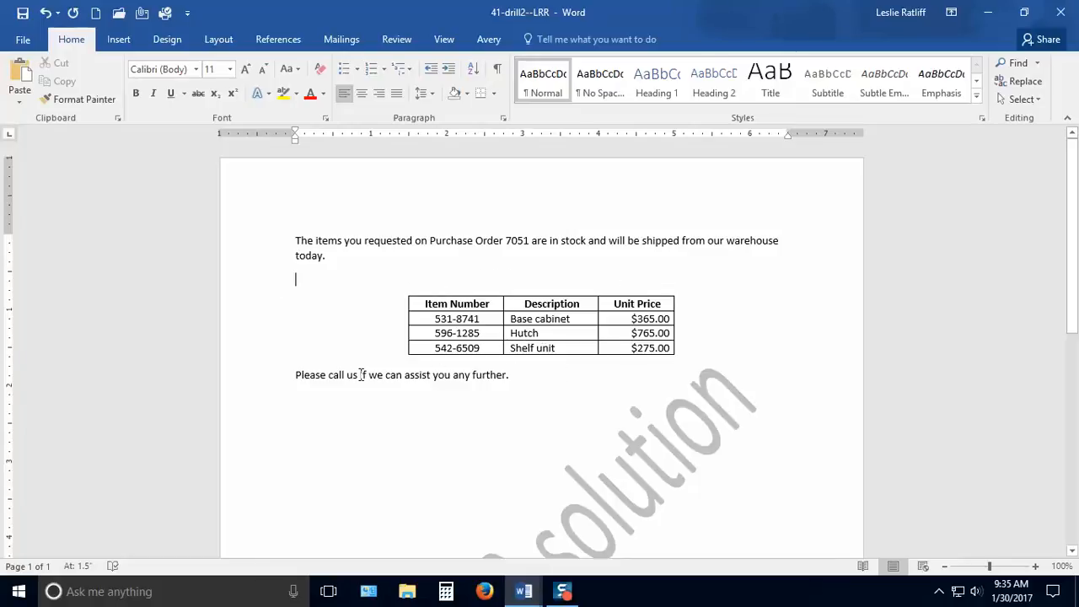
{"action": "left_click", "coordinate": [497, 68]}
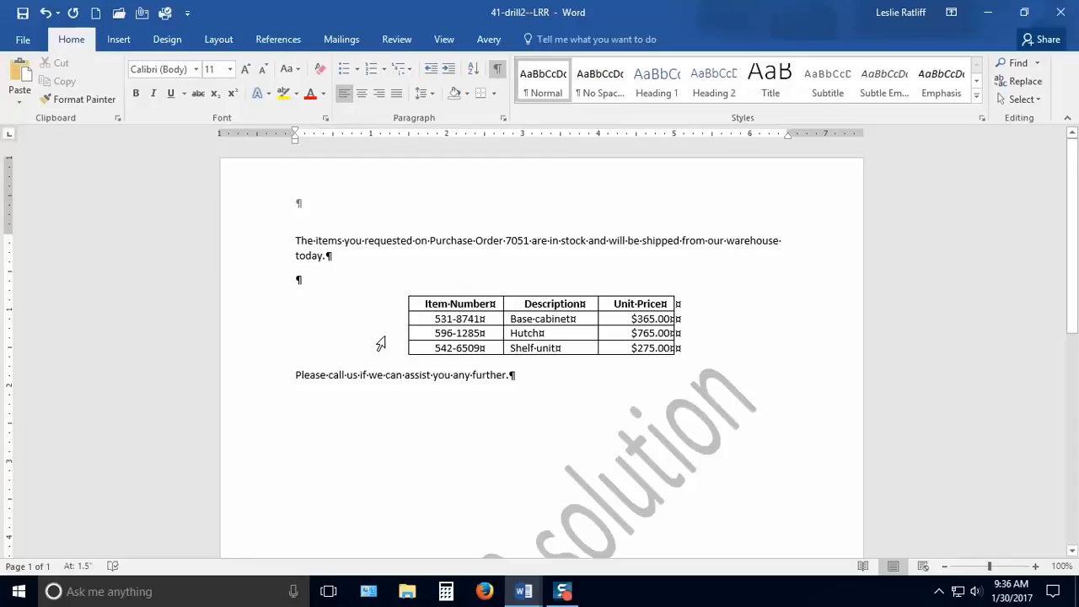
{"action": "key", "text": "Delete"}
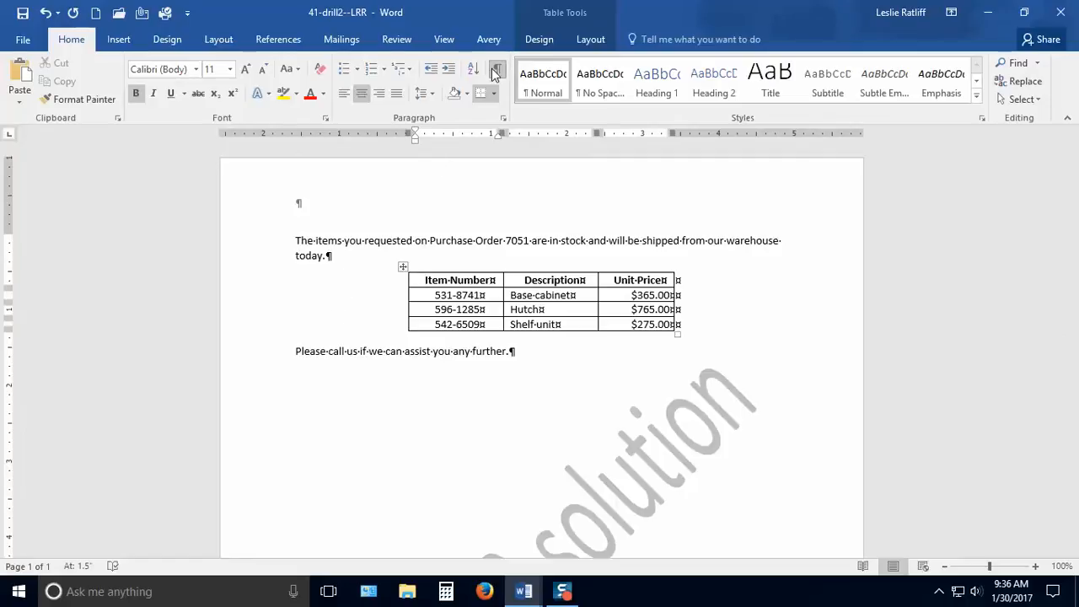
Insert an extra space before "Purchase" in the first paragraph and compare the text with formatting marks hidden and shown.
{"action": "left_click", "coordinate": [431, 241]}
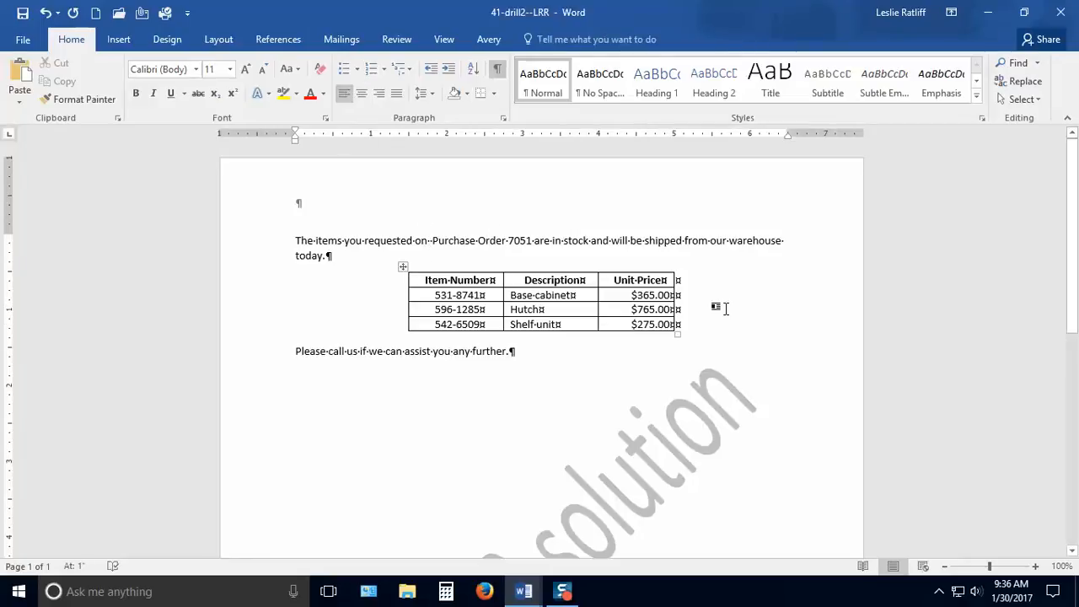
{"action": "left_click", "coordinate": [497, 69]}
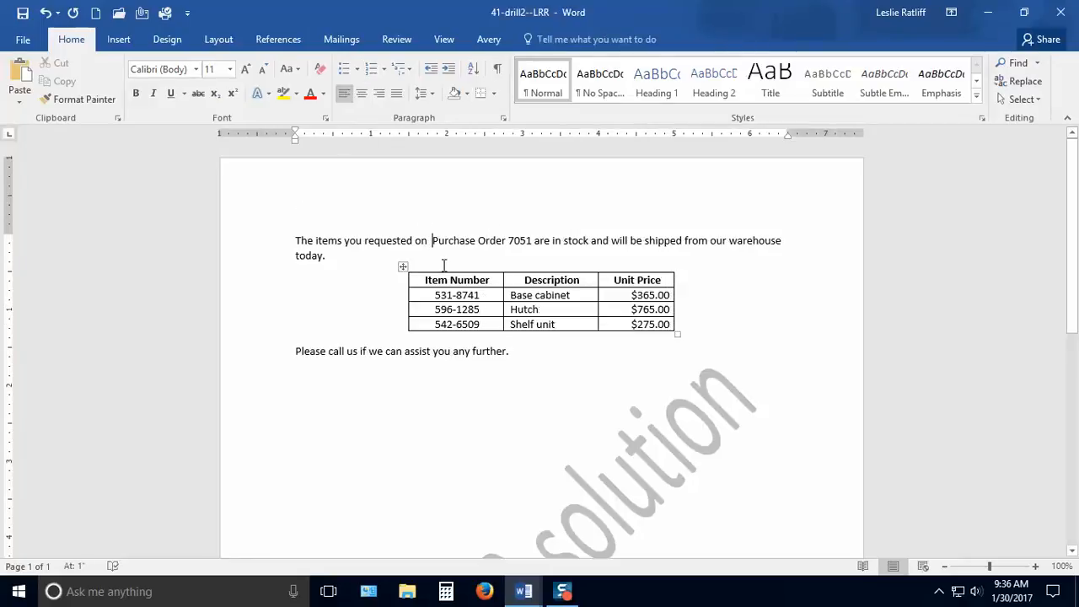
{"action": "left_click", "coordinate": [503, 251]}
{"action": "left_click", "coordinate": [496, 68]}
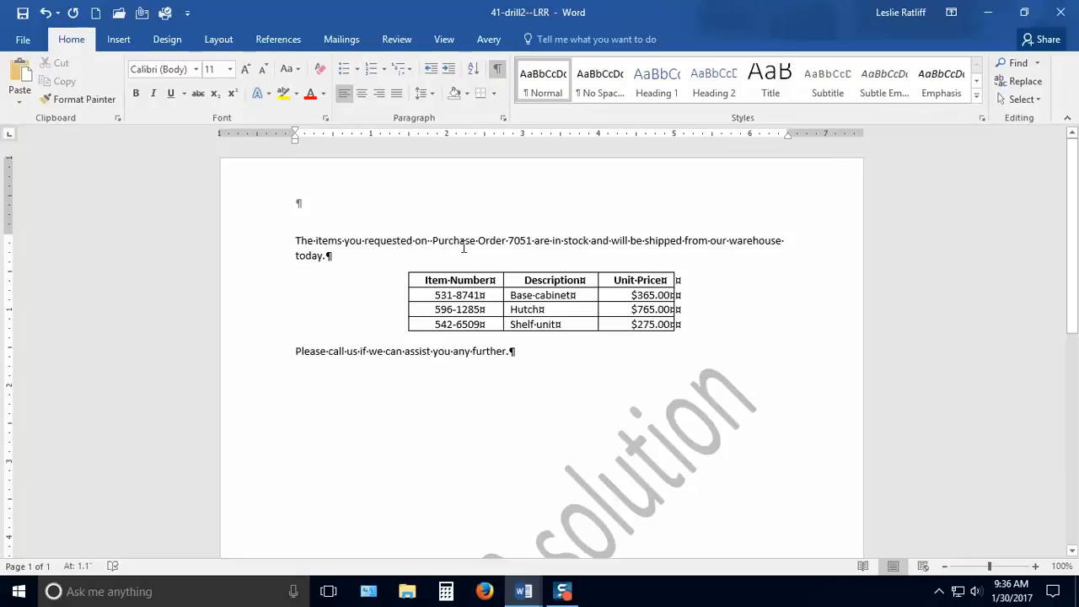
Delete the extra space before "Purchase" in the first paragraph.
{"action": "left_click", "coordinate": [430, 240]}
{"action": "key", "text": "BackSpace"}
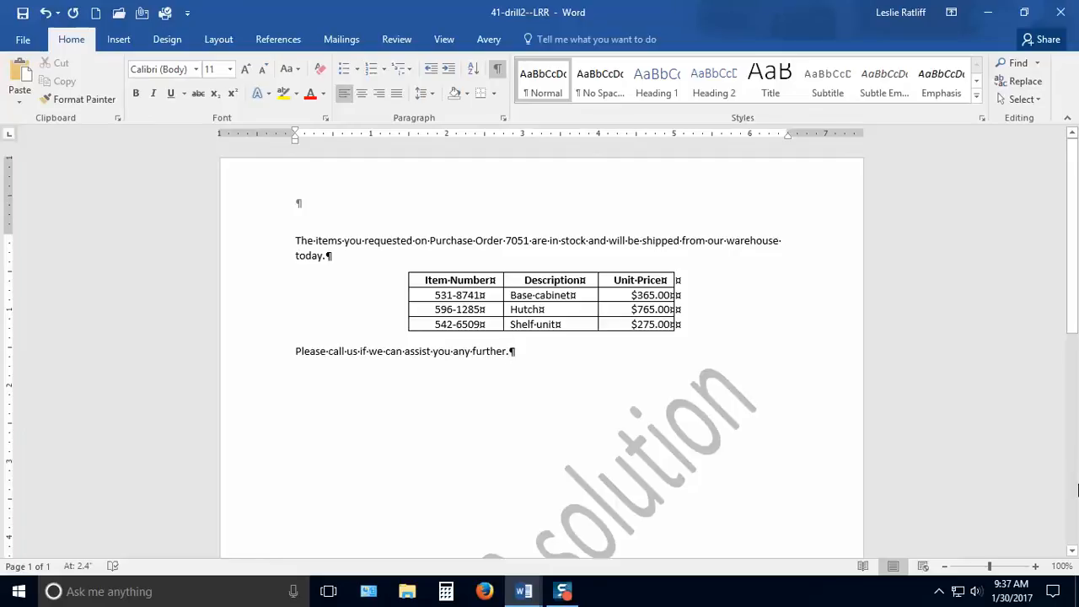
Add three empty paragraphs and three tabs after the closing sentence below the table, and delete them again.
{"action": "key", "text": "Return"}
{"action": "key", "text": "Return"}
{"action": "key", "text": "Return"}
{"action": "key", "text": "Tab"}
{"action": "key", "text": "Tab"}
{"action": "key", "text": "Tab"}
{"action": "left_click", "coordinate": [511, 349]}
{"action": "key", "text": "Delete"}
{"action": "key", "text": "Delete"}
{"action": "key", "text": "Delete"}
{"action": "key", "text": "Delete"}
{"action": "key", "text": "Delete"}
{"action": "key", "text": "Delete"}
{"action": "key", "text": "Delete"}
{"action": "key", "text": "Delete"}
Open the document 41-d3--LRR from the Module 5--Lessons 38-41 folder.
{"action": "left_click", "coordinate": [118, 14]}
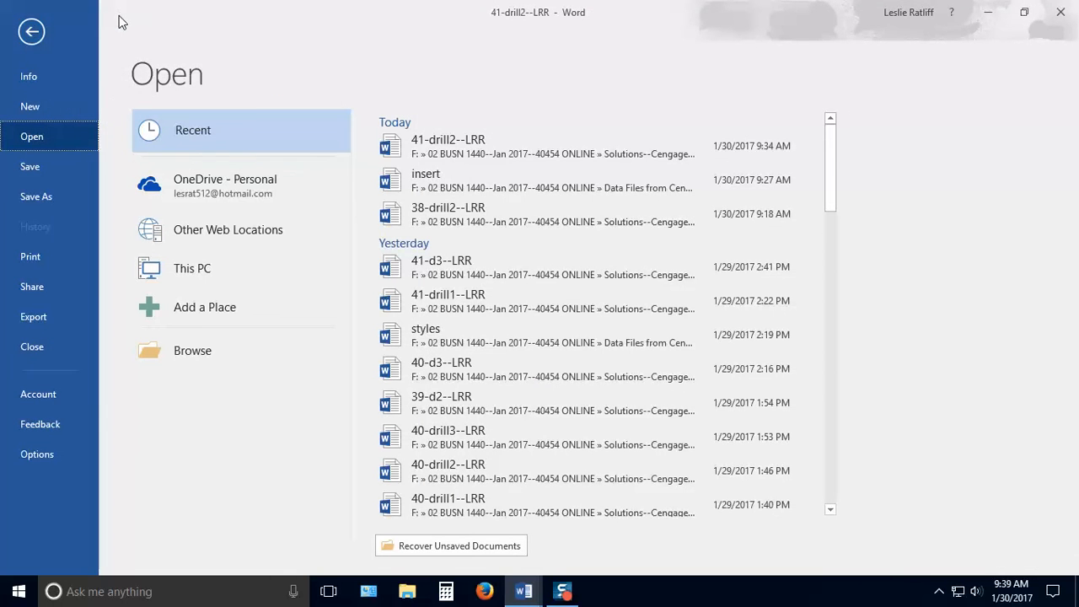
{"action": "left_click", "coordinate": [193, 351]}
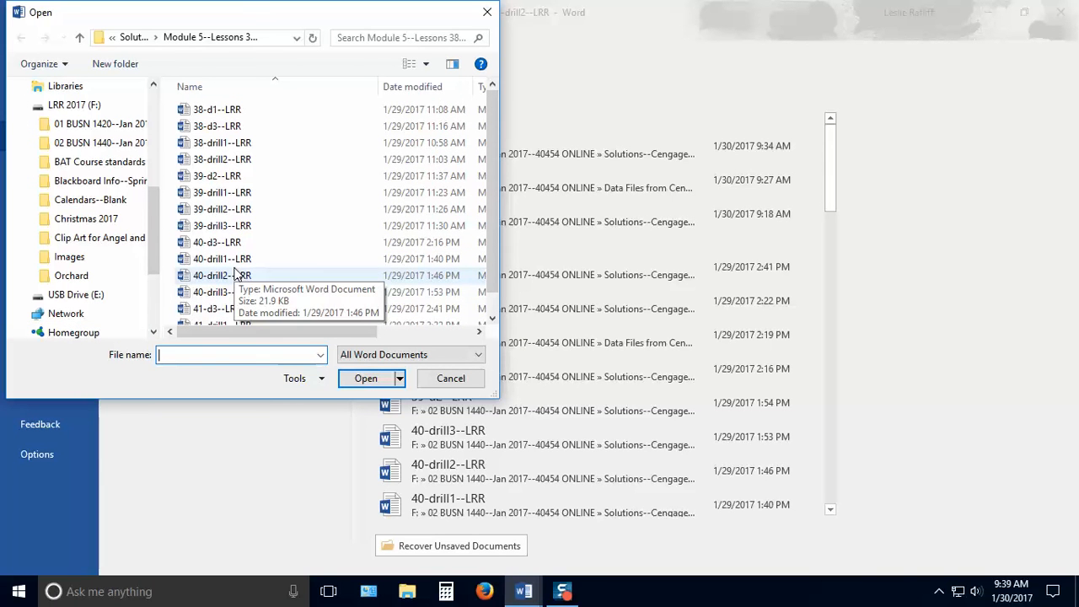
{"action": "left_click", "coordinate": [221, 310]}
{"action": "double_click", "coordinate": [221, 310]}
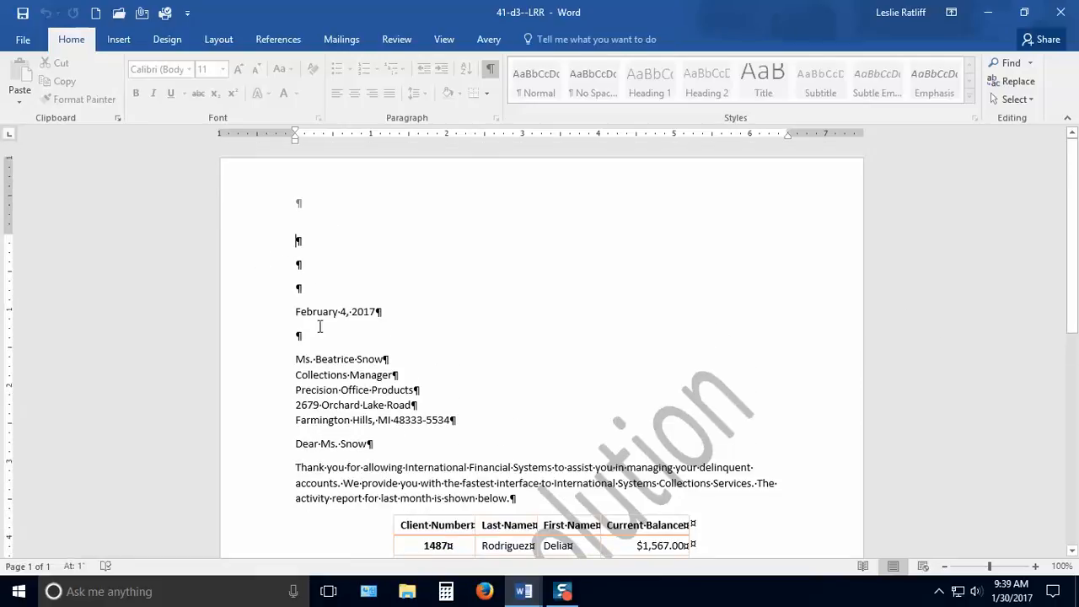
Review the 41-d3--LRR letter from the date to the closing lines with formatting marks hidden, and close the document.
{"action": "left_click", "coordinate": [492, 76]}
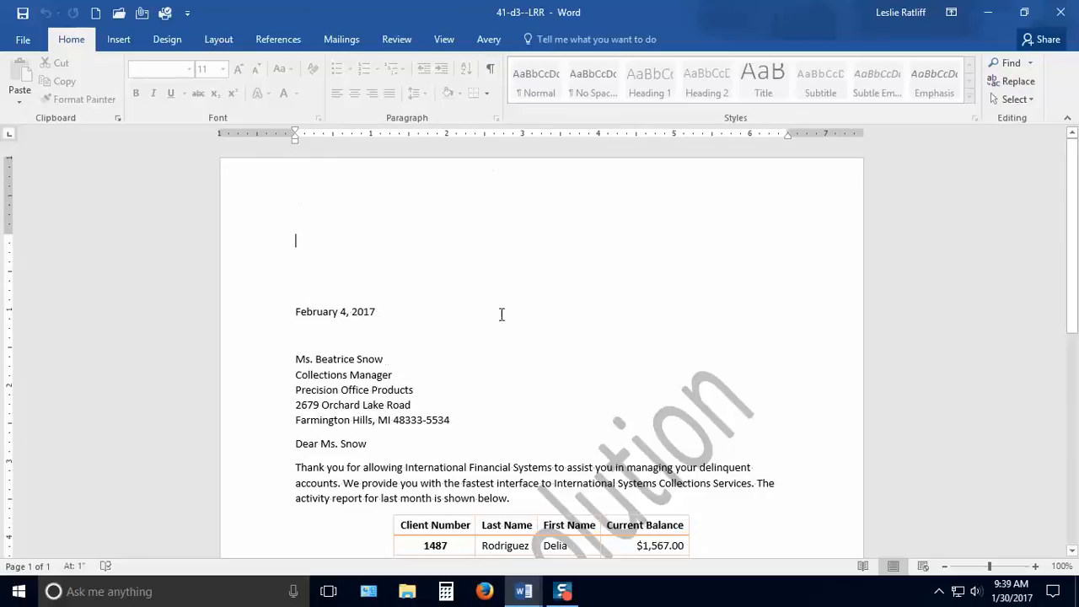
{"action": "scroll", "coordinate": [762, 302], "scroll_direction": "down", "scroll_amount": 2}
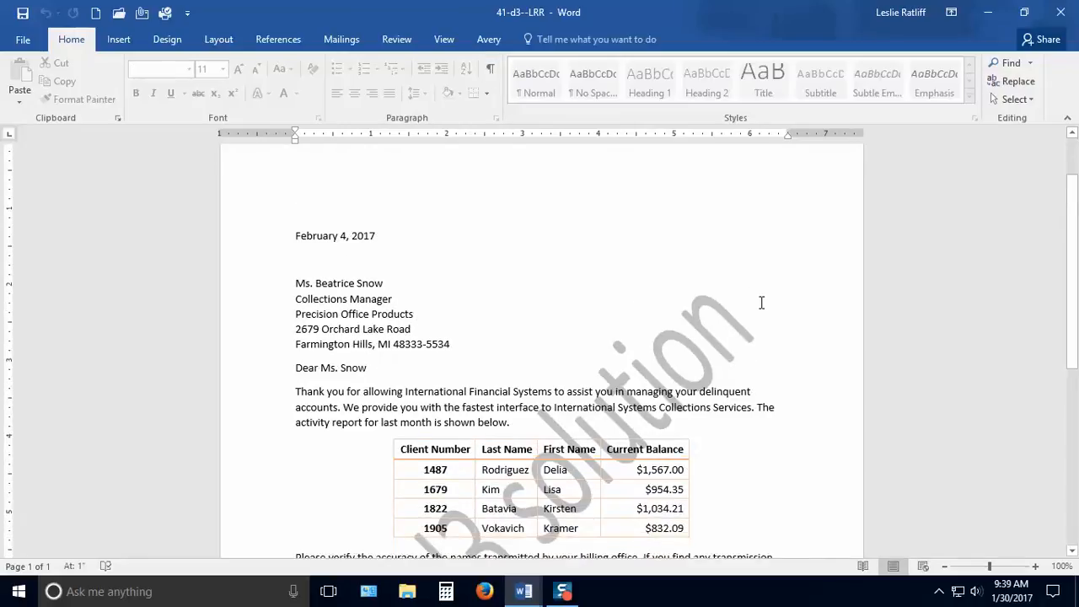
{"action": "scroll", "coordinate": [762, 302], "scroll_direction": "down", "scroll_amount": 3}
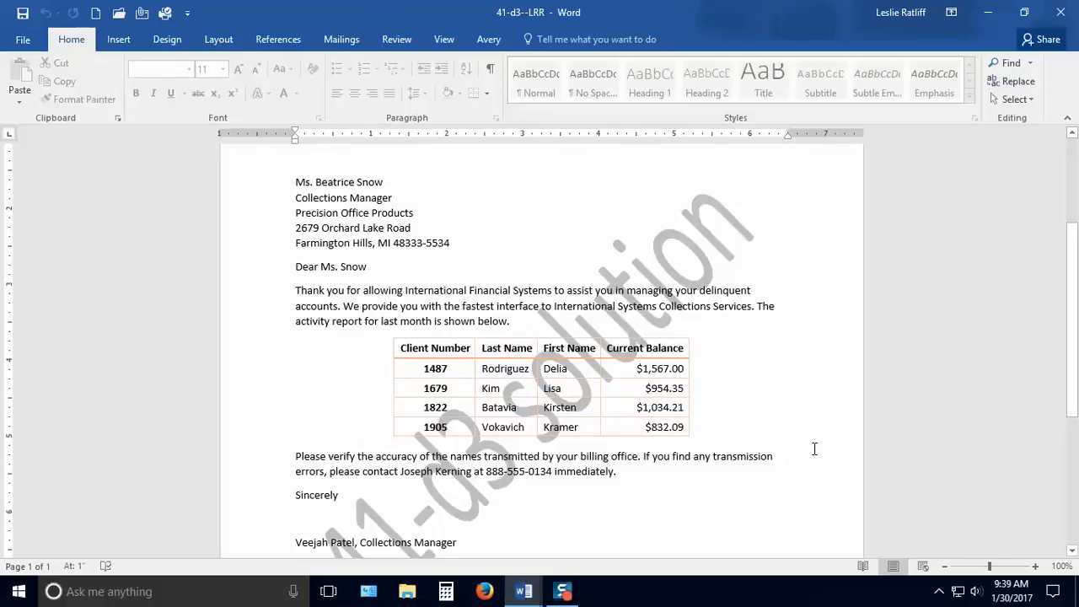
{"action": "type", "text": "ri"}
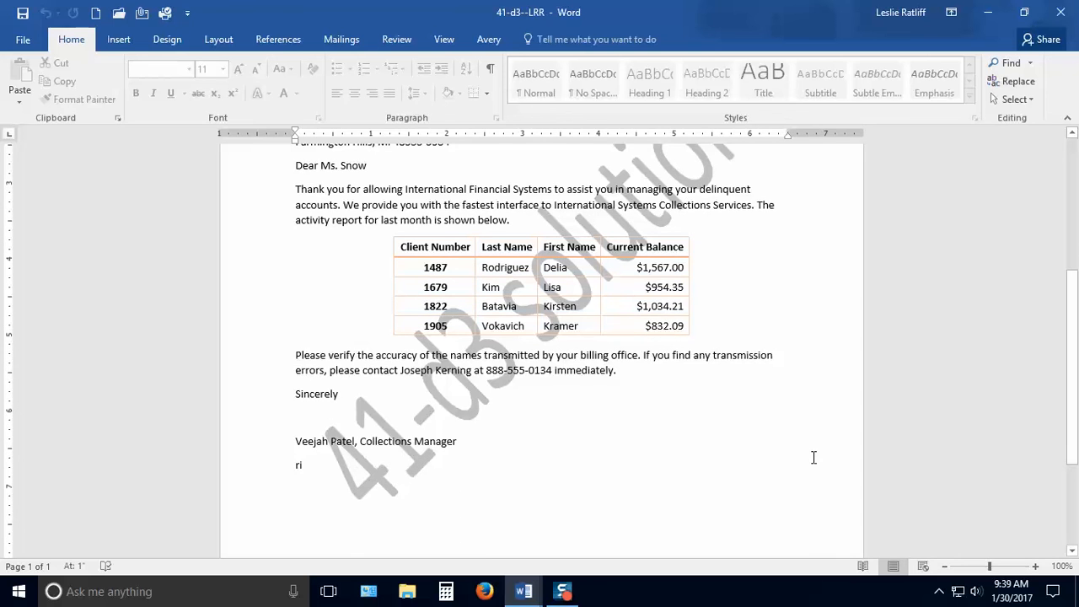
{"action": "key", "text": "ctrl+Home"}
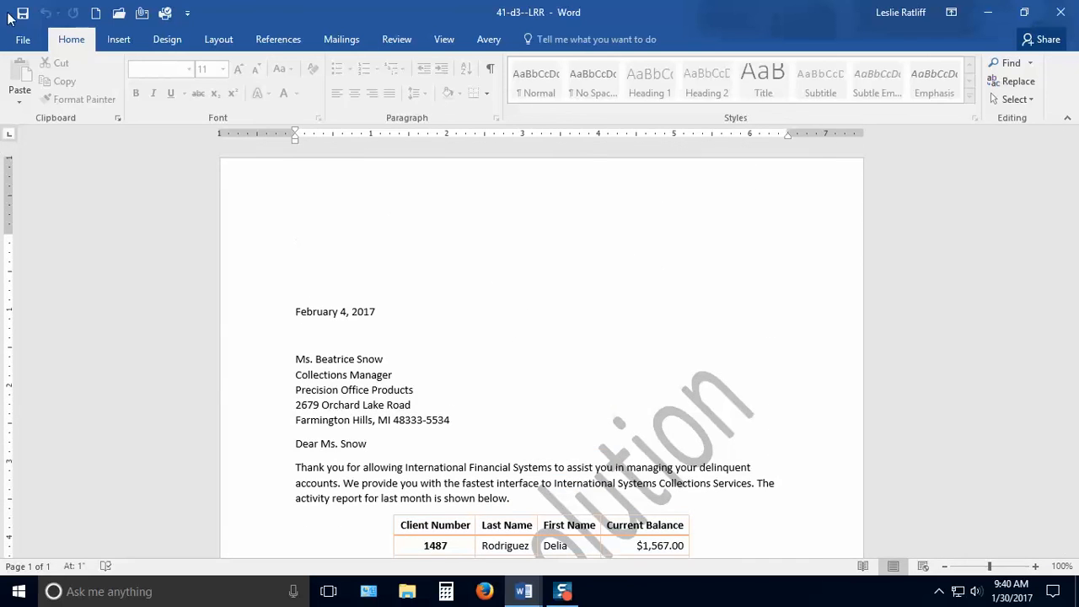
{"action": "left_click", "coordinate": [20, 40]}
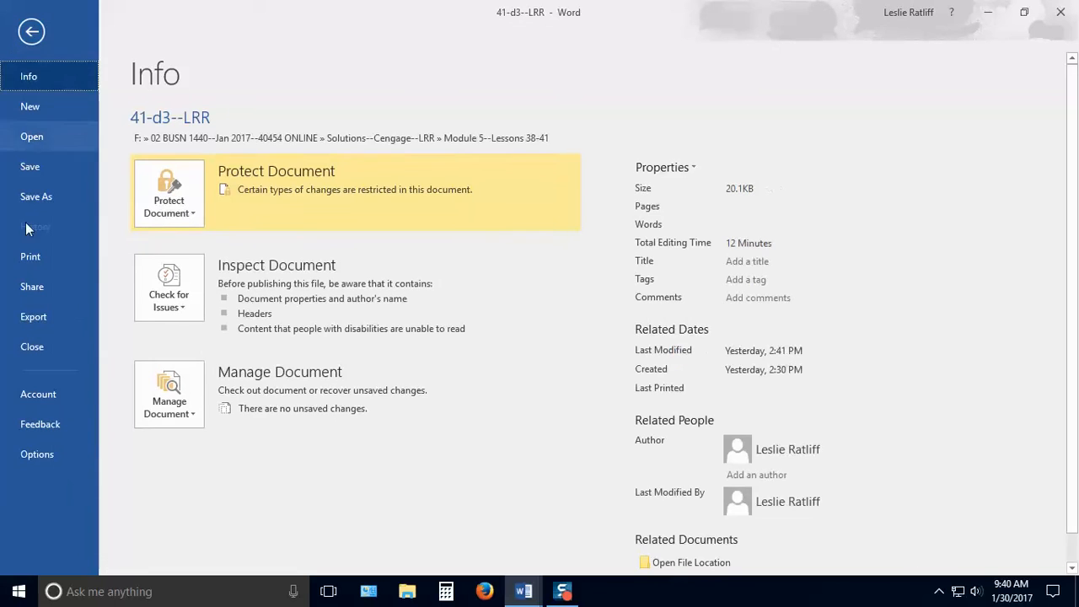
{"action": "left_click", "coordinate": [32, 356]}
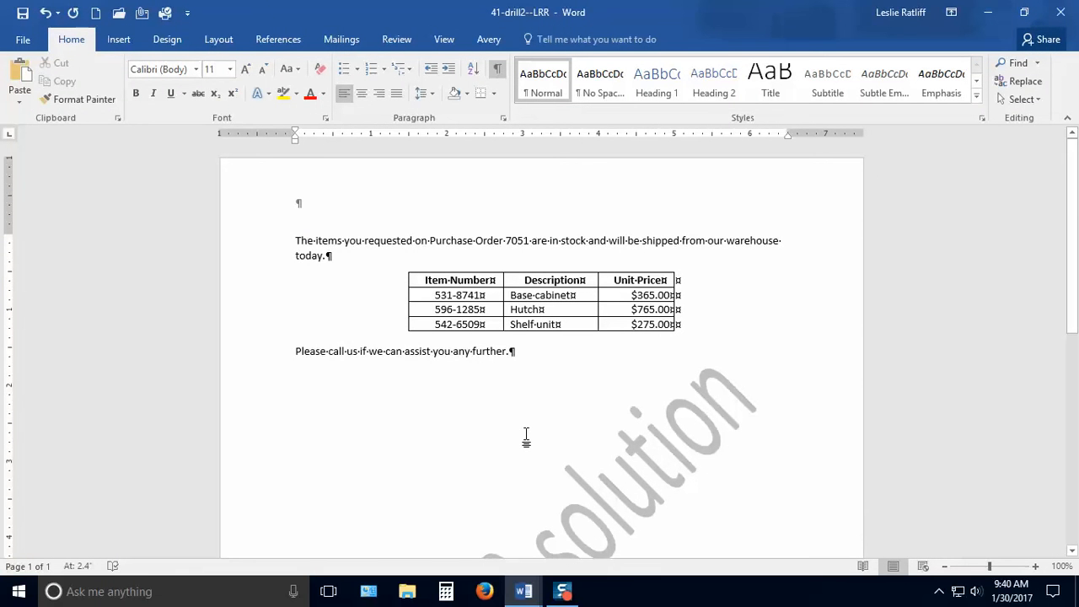